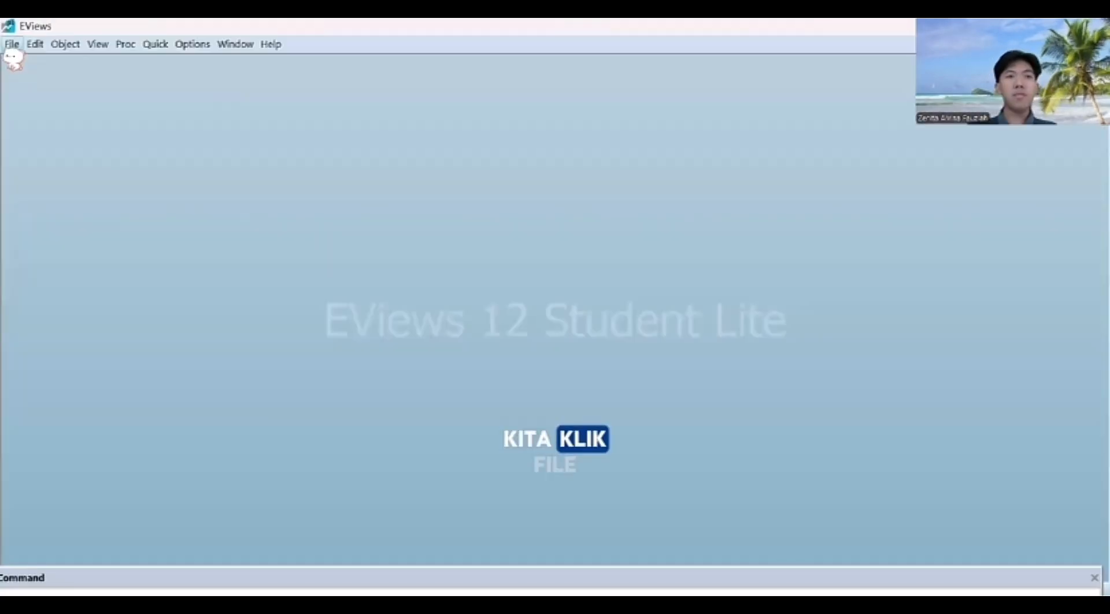
Step: Switch to EViews and create a new dated workfile with annual frequency from 2014 to 2023
left_click(12, 46)
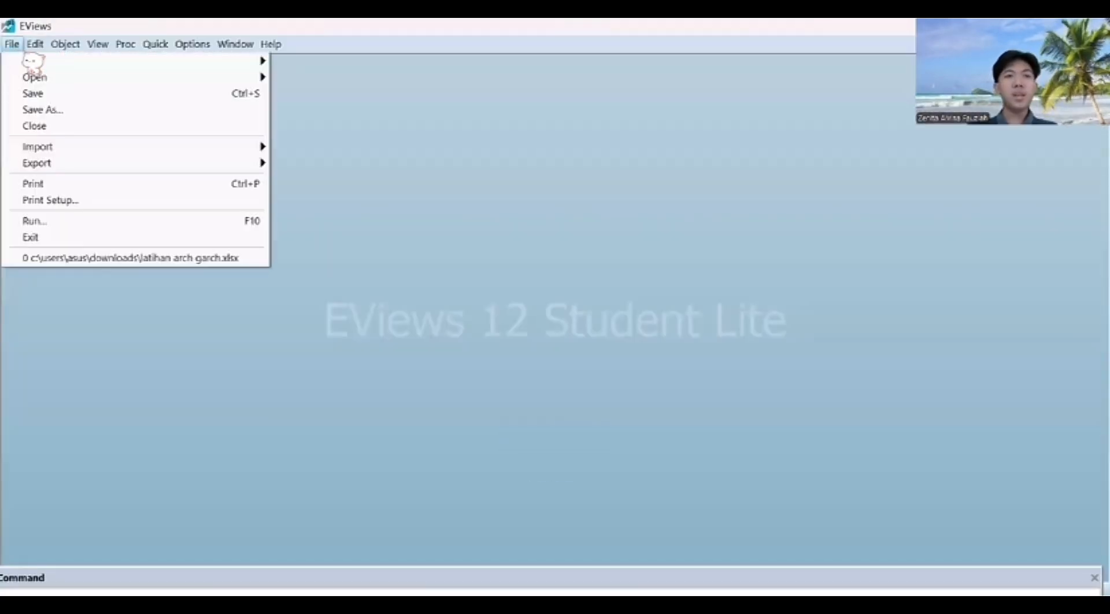
left_click(42, 63)
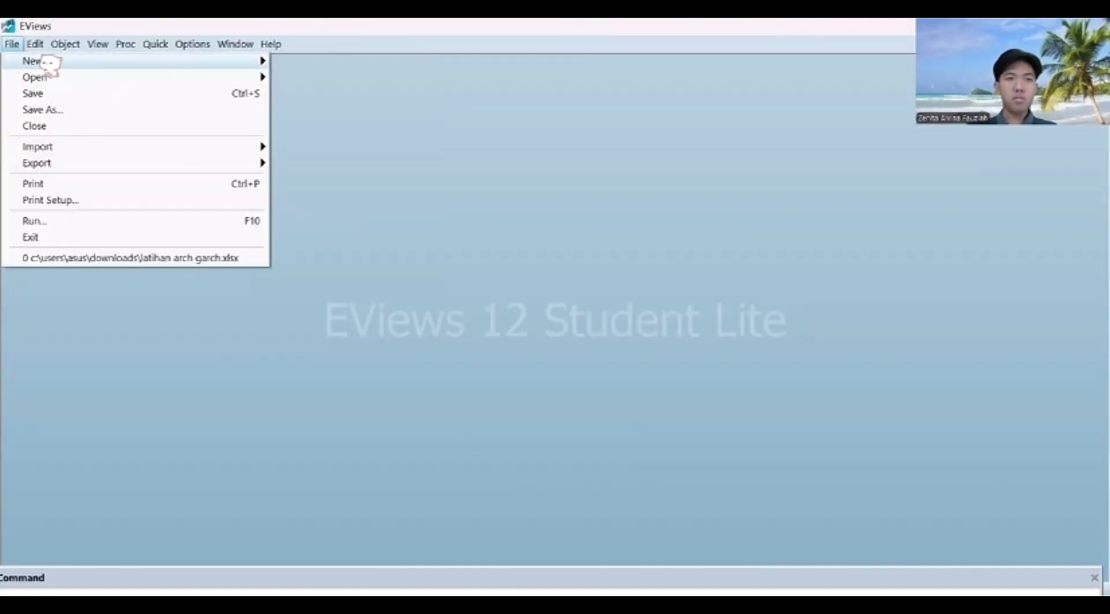
left_click(44, 62)
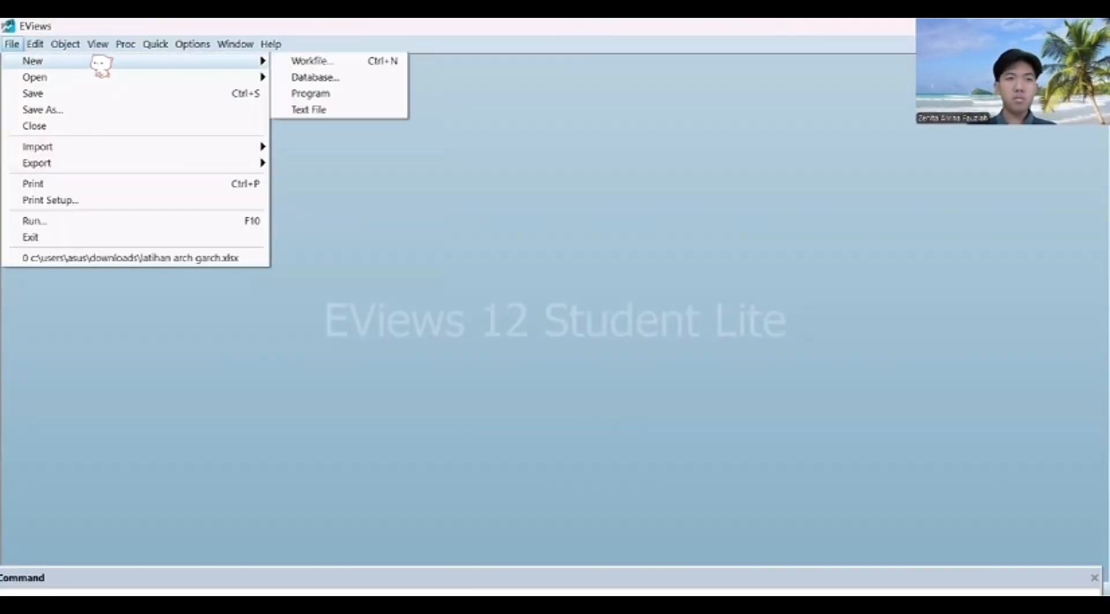
left_click(300, 57)
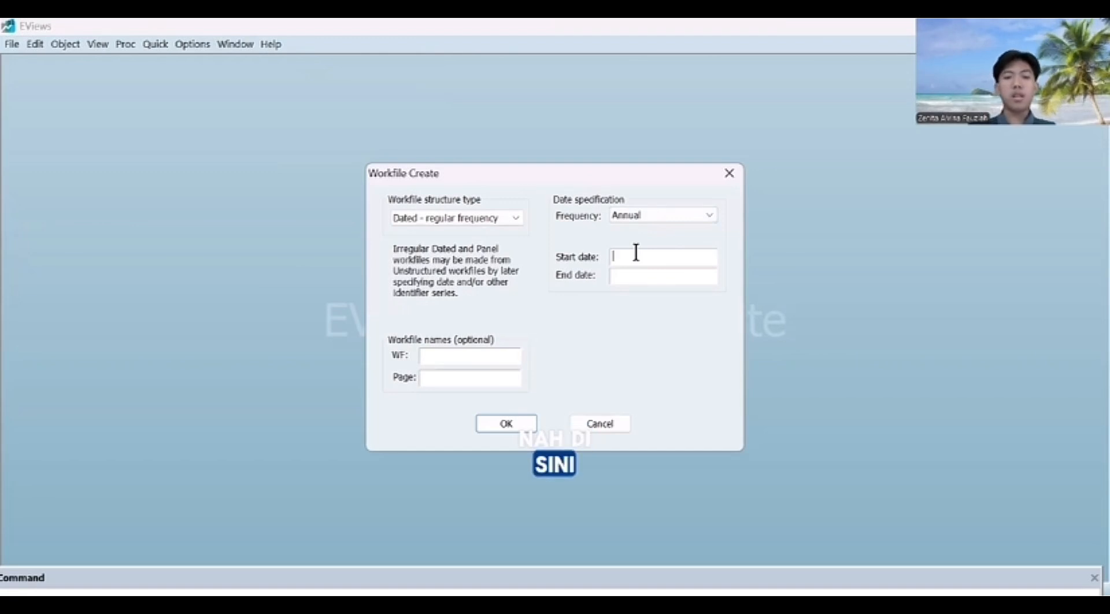
type("2014")
left_click(649, 272)
type("2023")
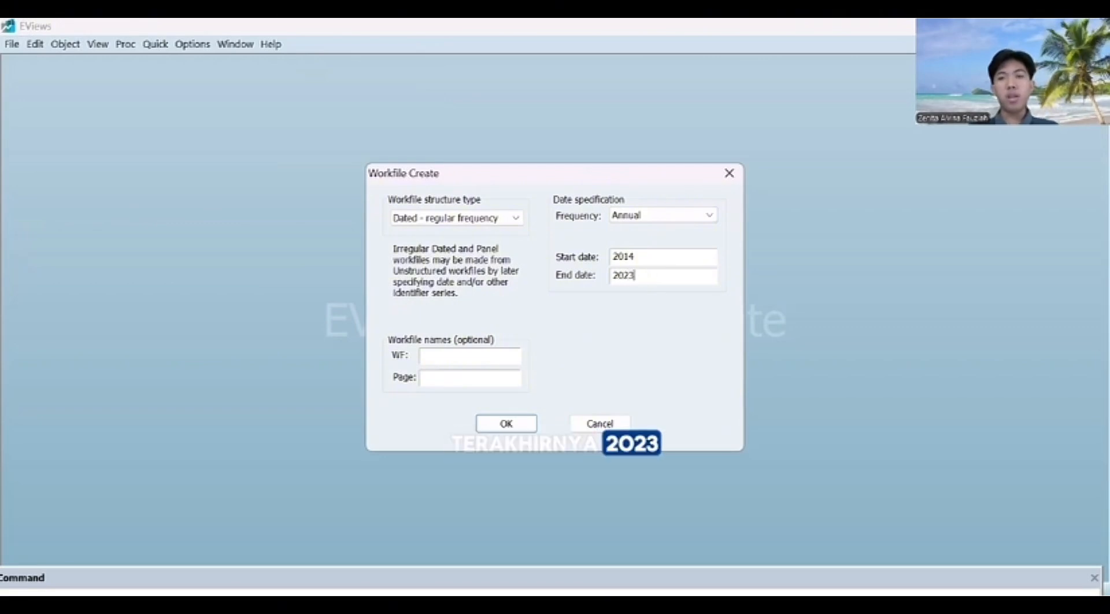
left_click(507, 425)
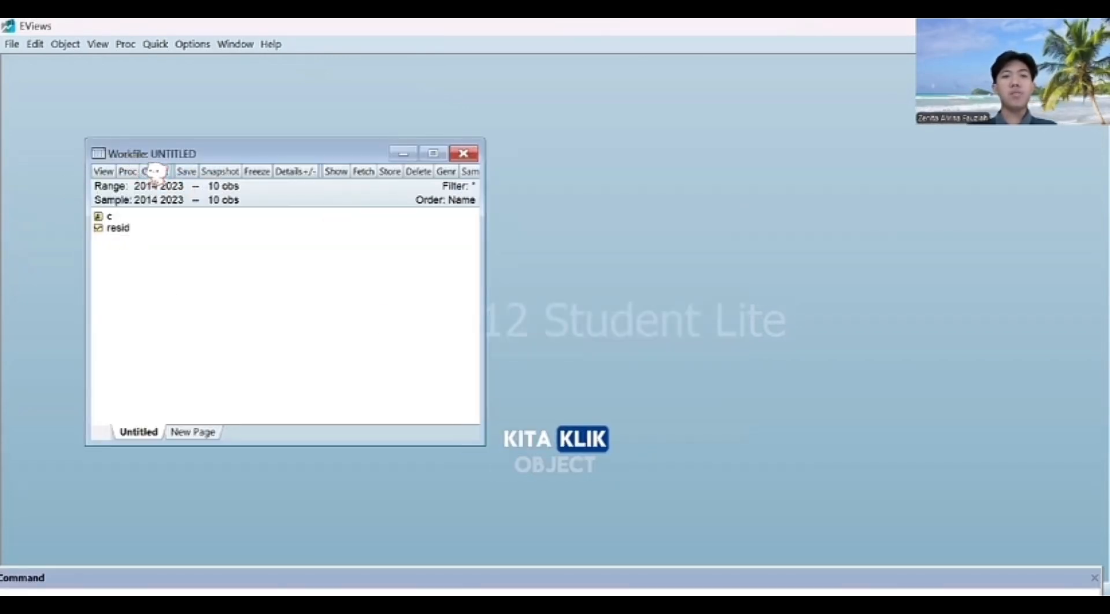
Step: Create a new series object named pe in the workfile
left_click(155, 172)
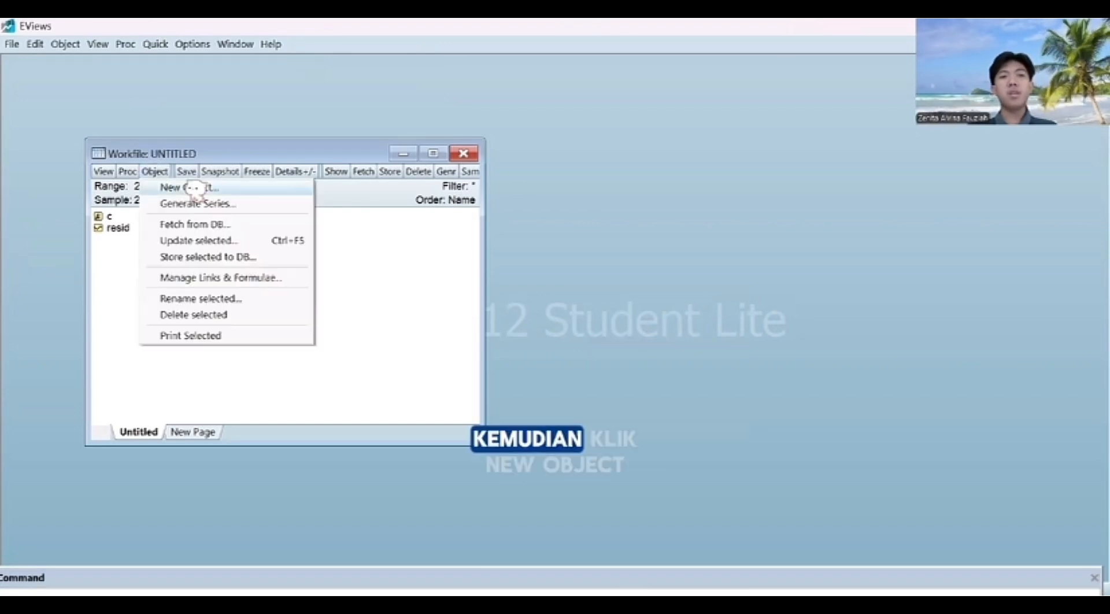
left_click(174, 186)
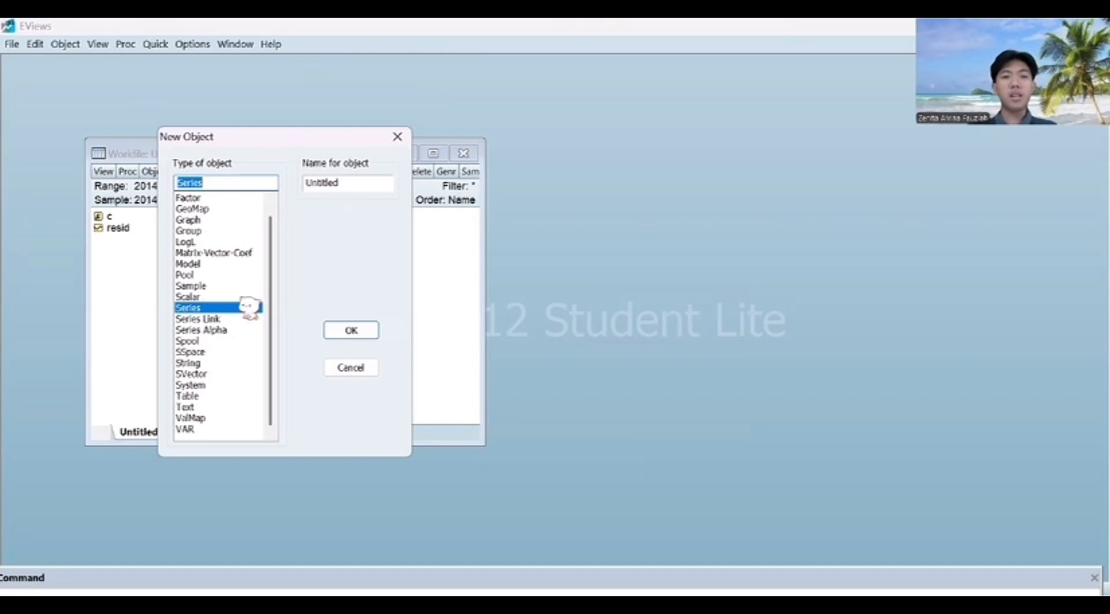
double_click(354, 185)
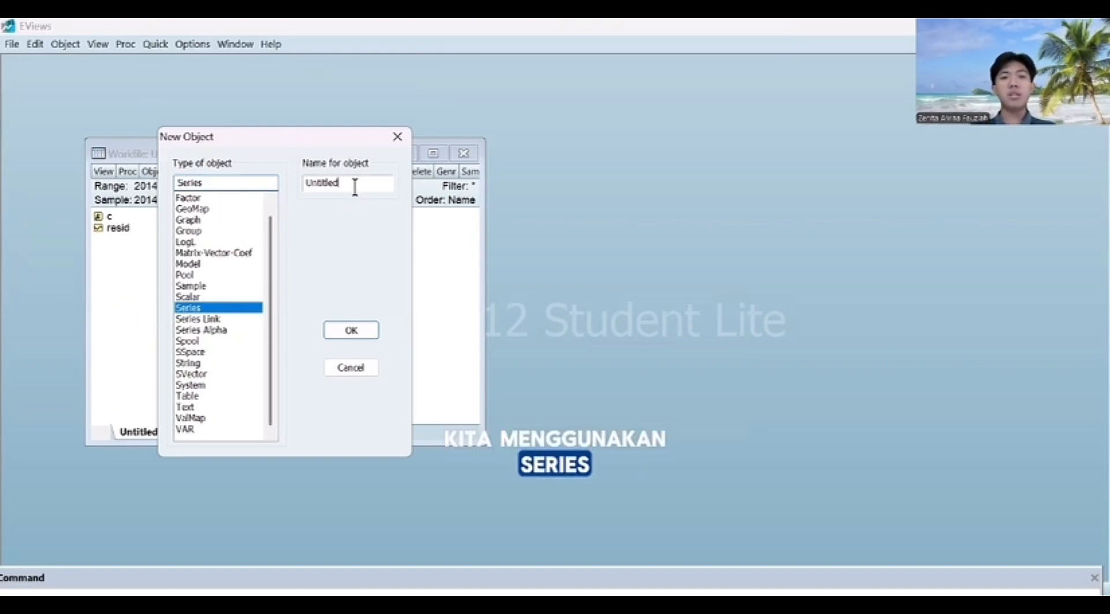
key("BackSpace")
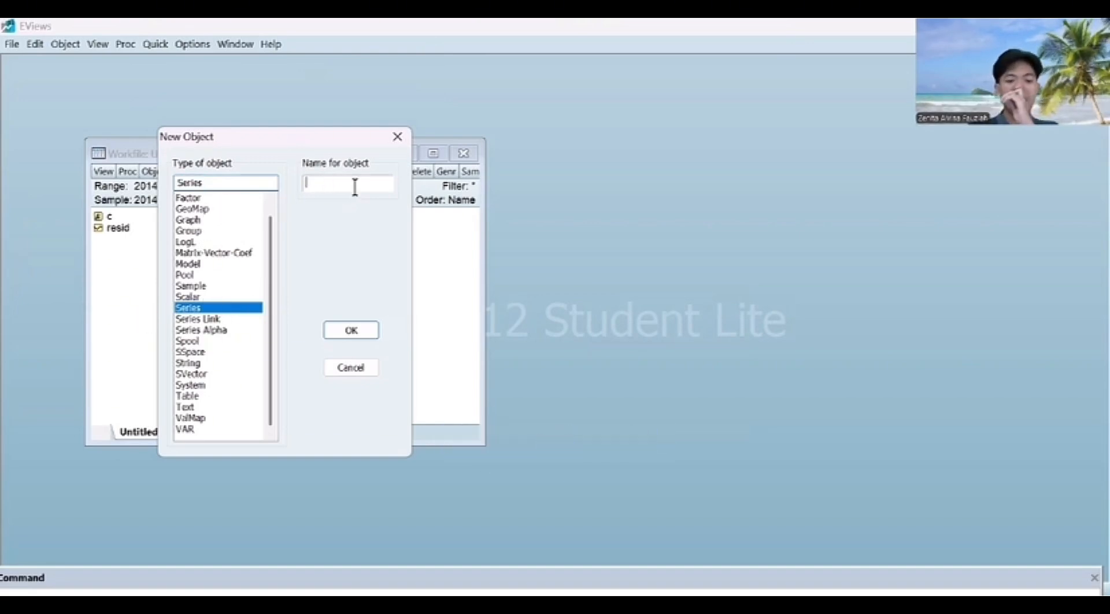
type("pe")
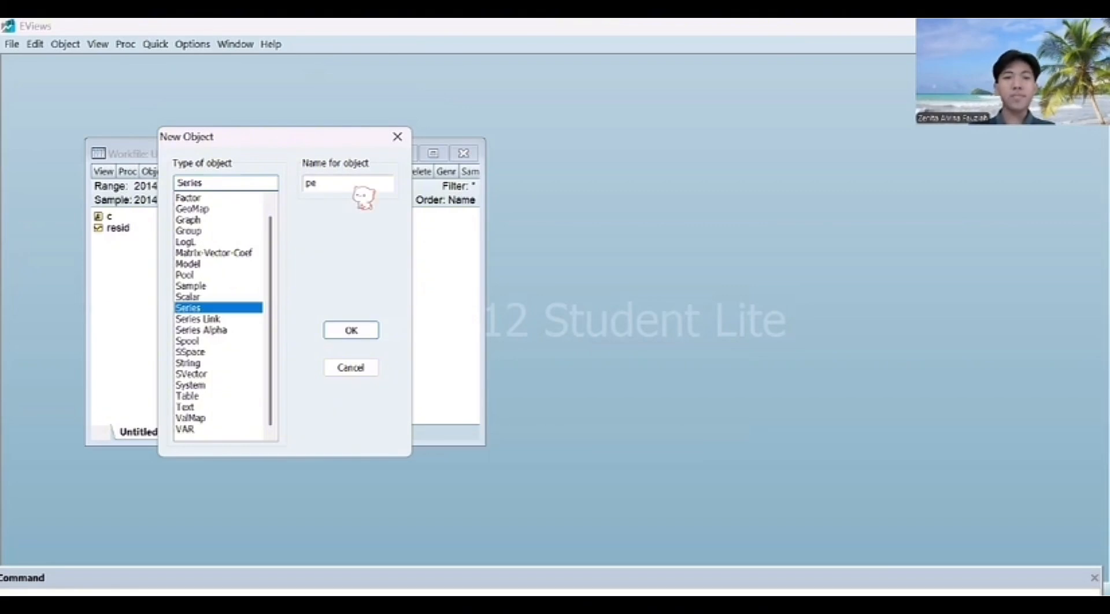
key("Return")
Step: Add another series object to the workfile, named km
left_click(154, 171)
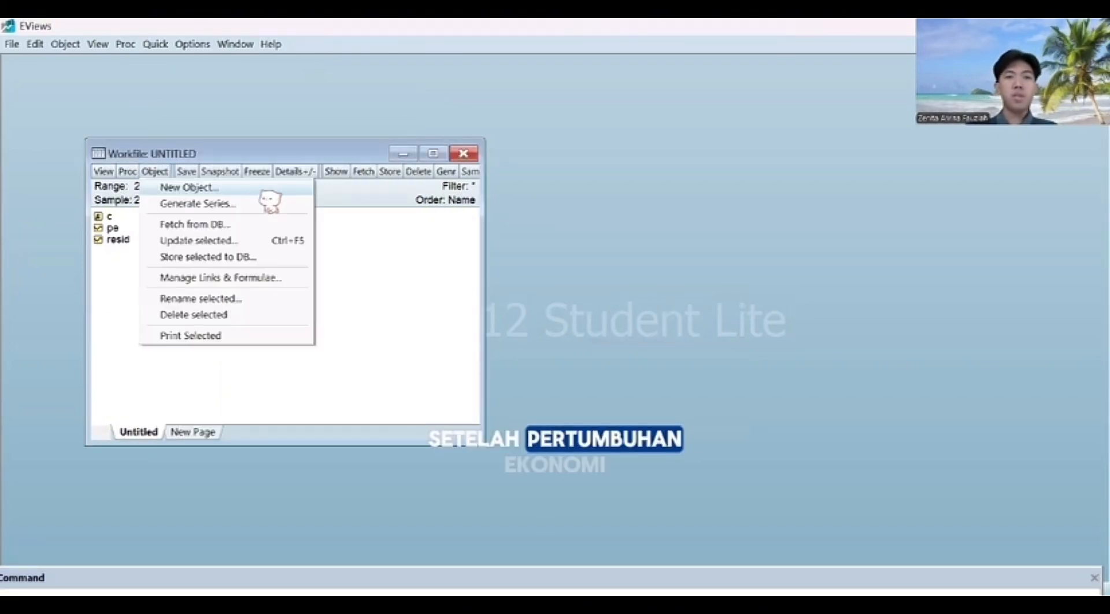
left_click(263, 188)
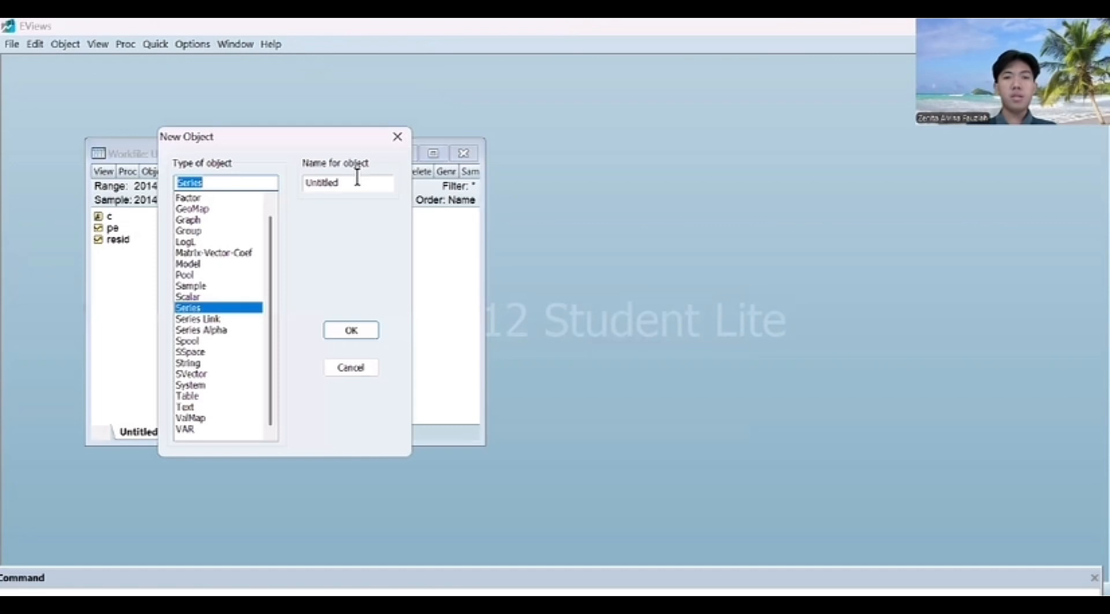
key("Tab")
key("BackSpace")
type("km")
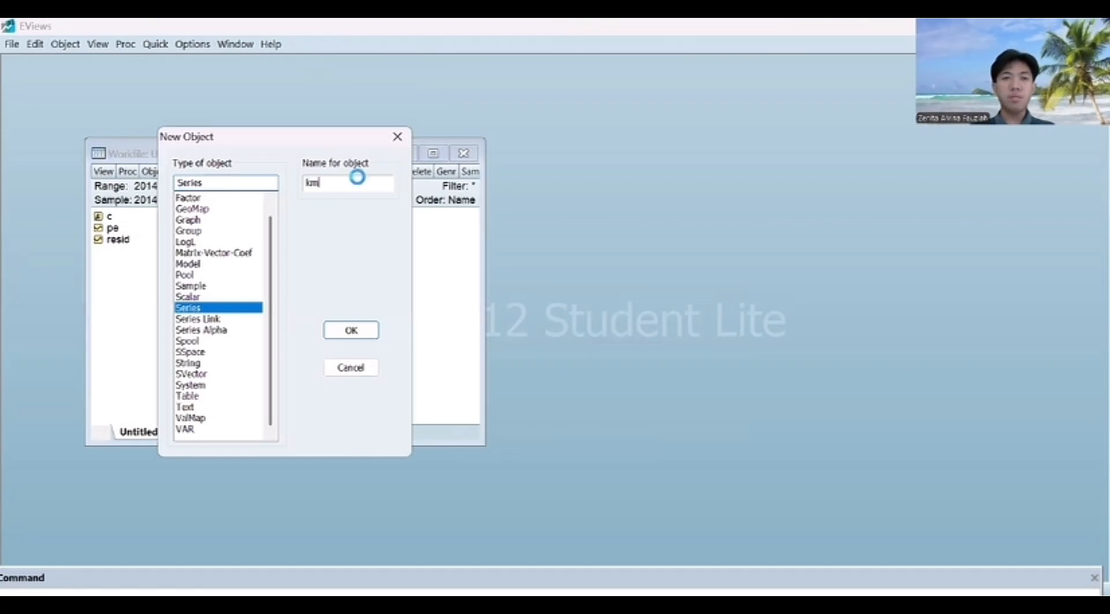
key("Return")
Step: Add a third series object named ipm to the workfile
left_click(156, 172)
left_click(248, 187)
left_click(350, 183)
key("BackSpace")
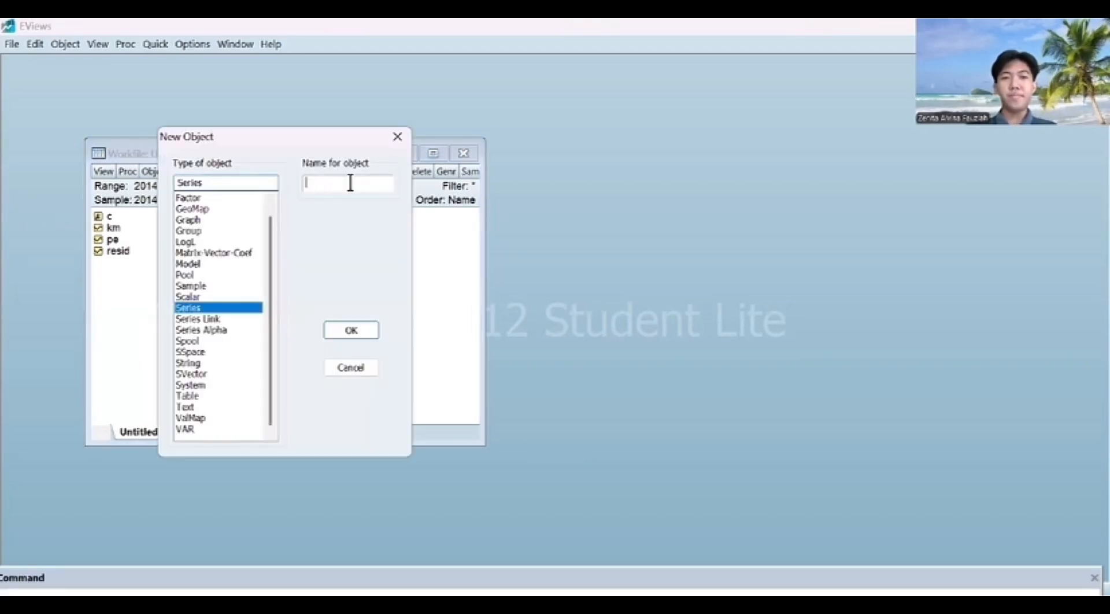
type("ipm")
key("Return")
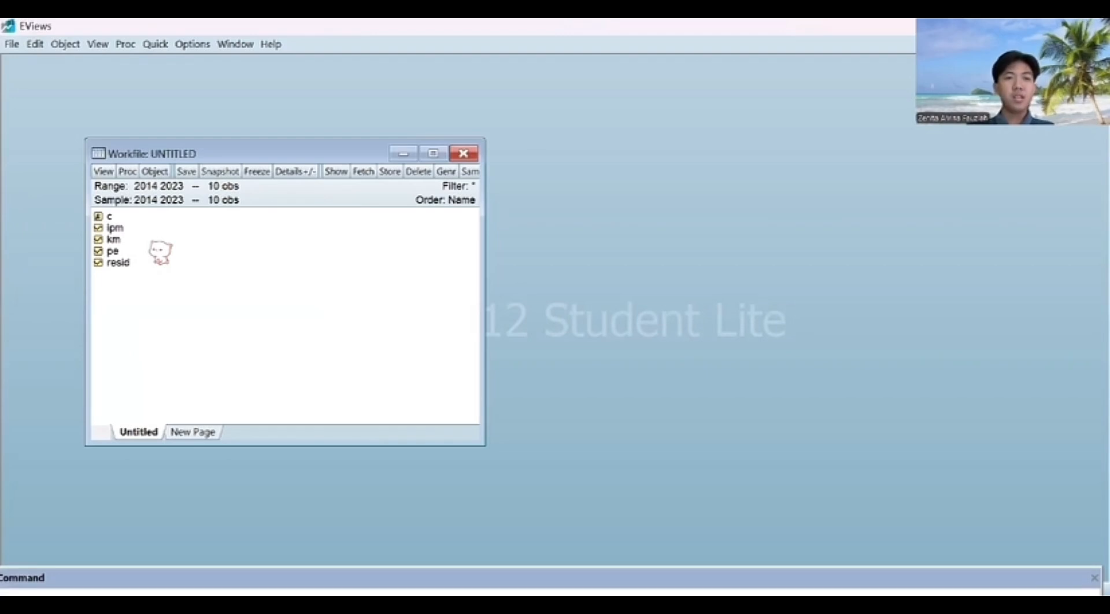
Step: Open the ipm, km and pe series together as a group
left_click(151, 251)
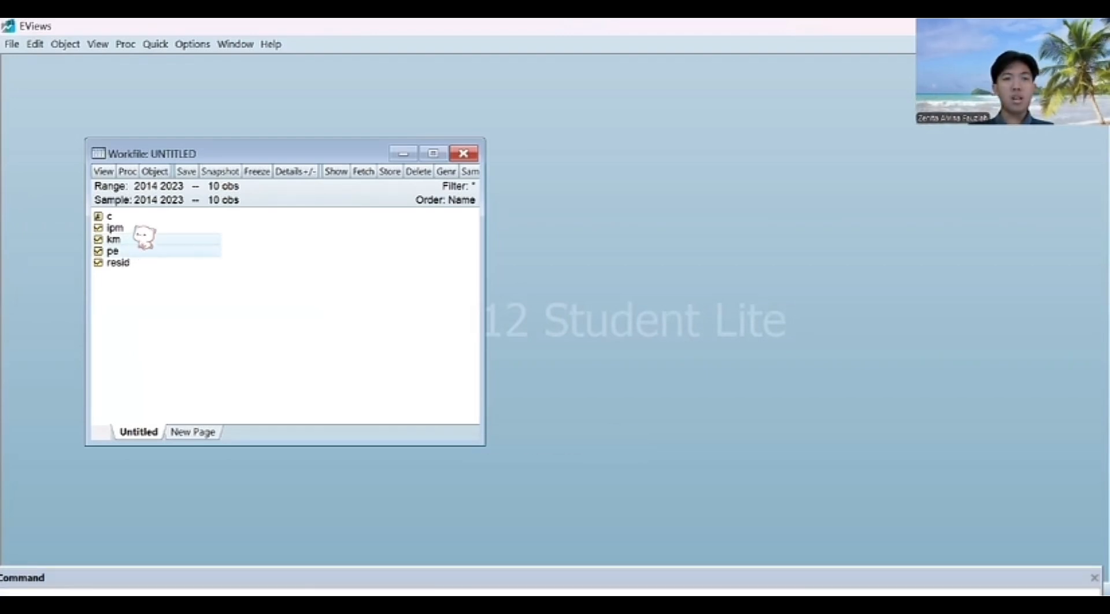
left_click(145, 229, "ctrl")
right_click(142, 231)
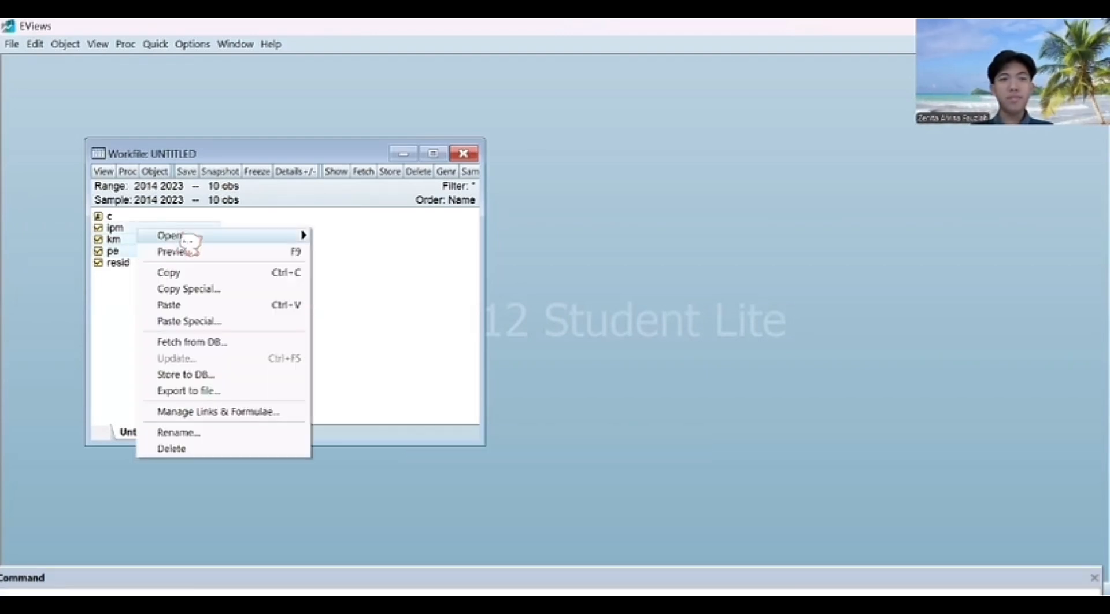
mouse_move(191, 241)
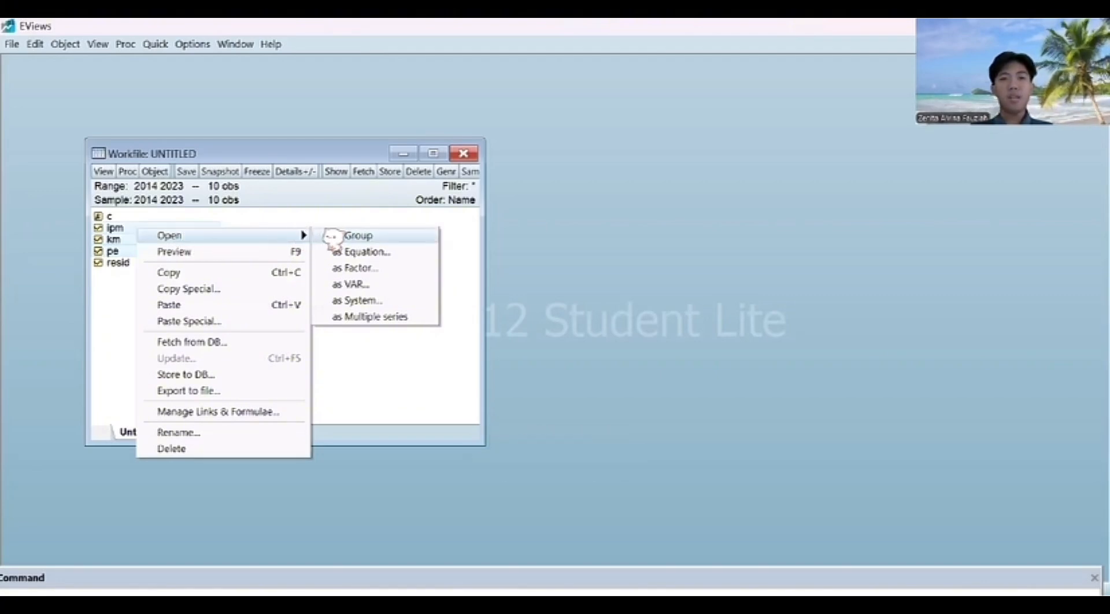
left_click(353, 236)
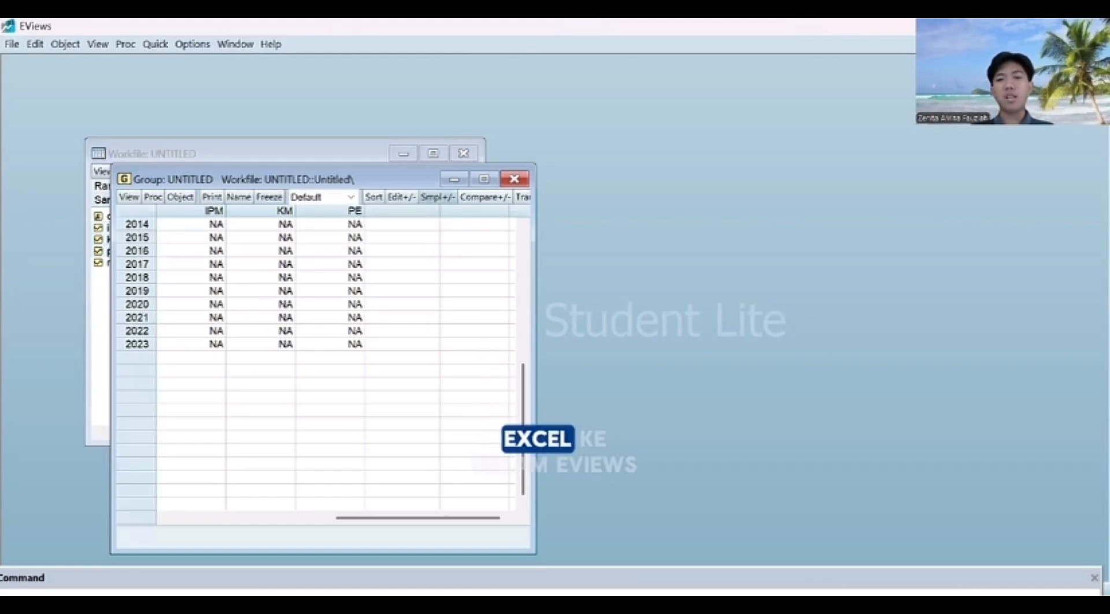
Step: Paste the data copied from Excel into the group starting at the 2014 IPM cell, accepting the switch to edit mode
key("alt+Tab")
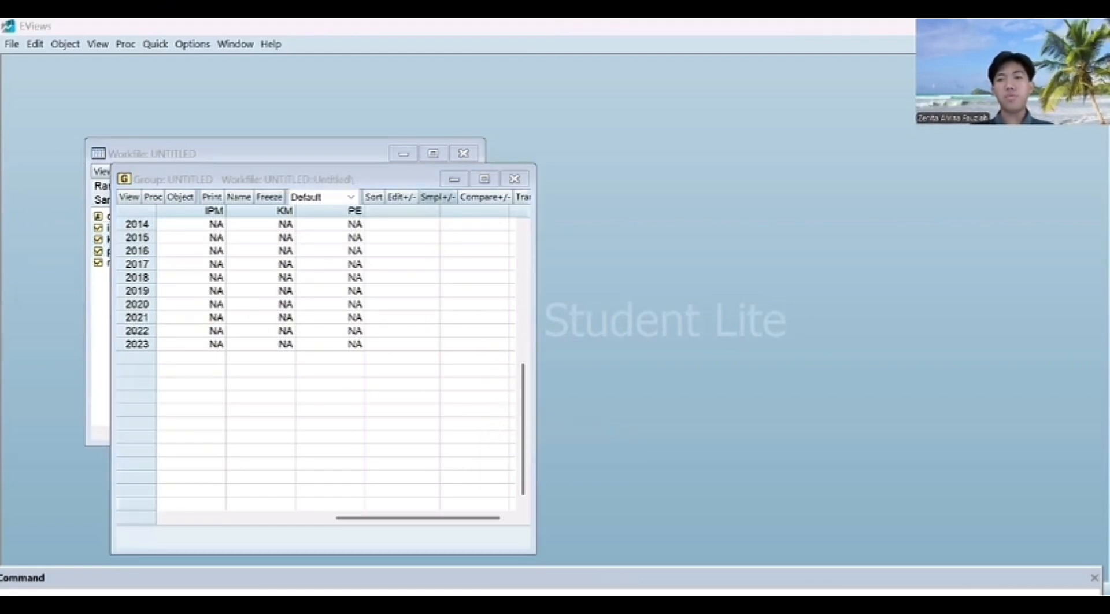
left_click(200, 225)
key("ctrl+v")
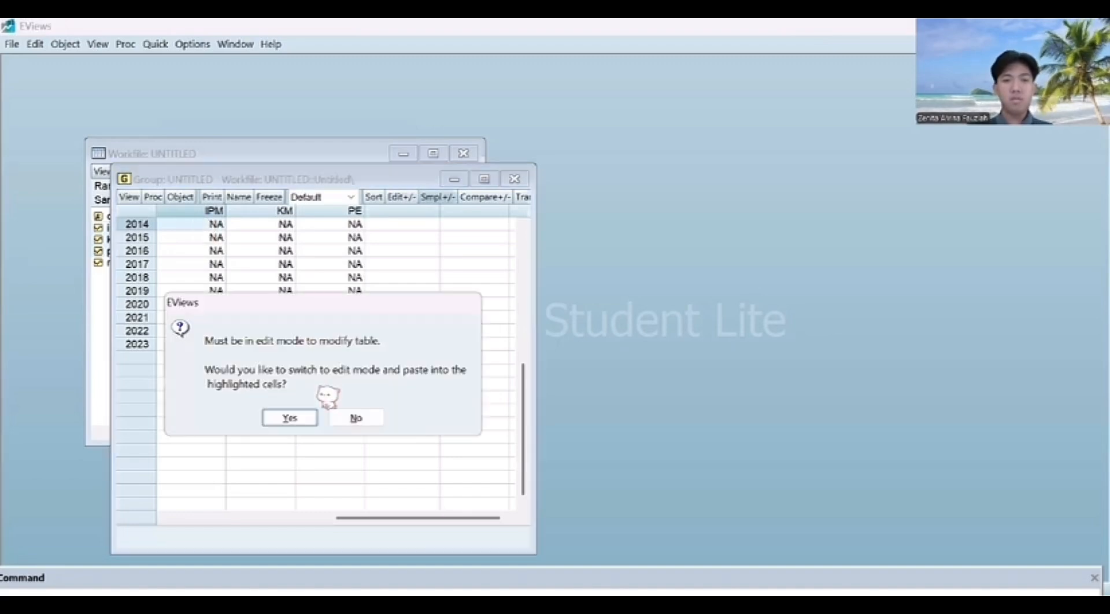
left_click(289, 416)
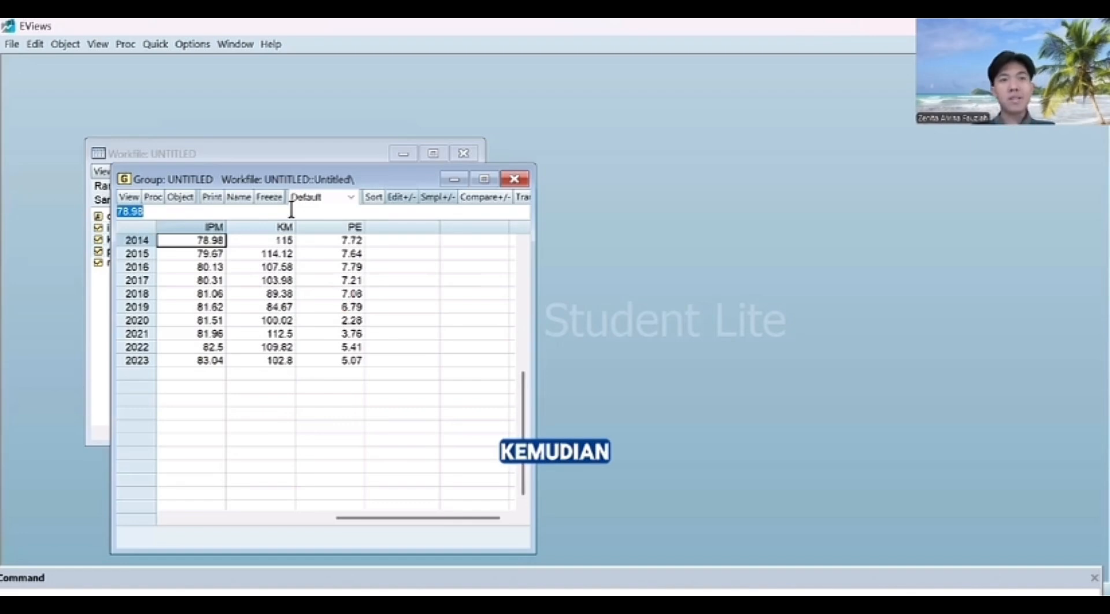
Step: Estimate the least squares equation "ipm c pe km" over the 2014 2023 sample and maximize the equation window
left_click(155, 47)
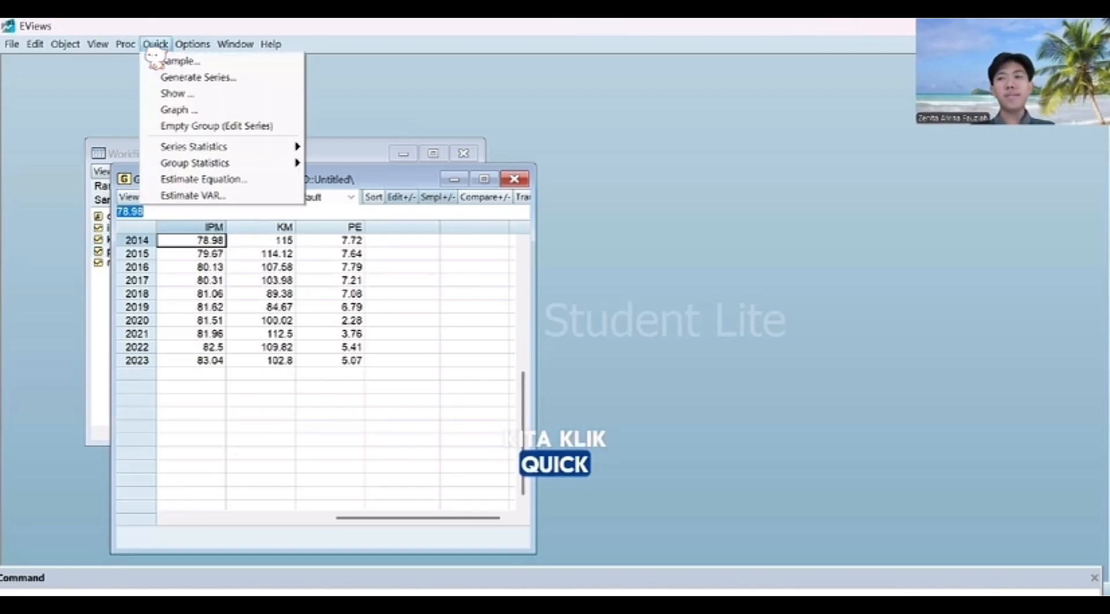
left_click(241, 179)
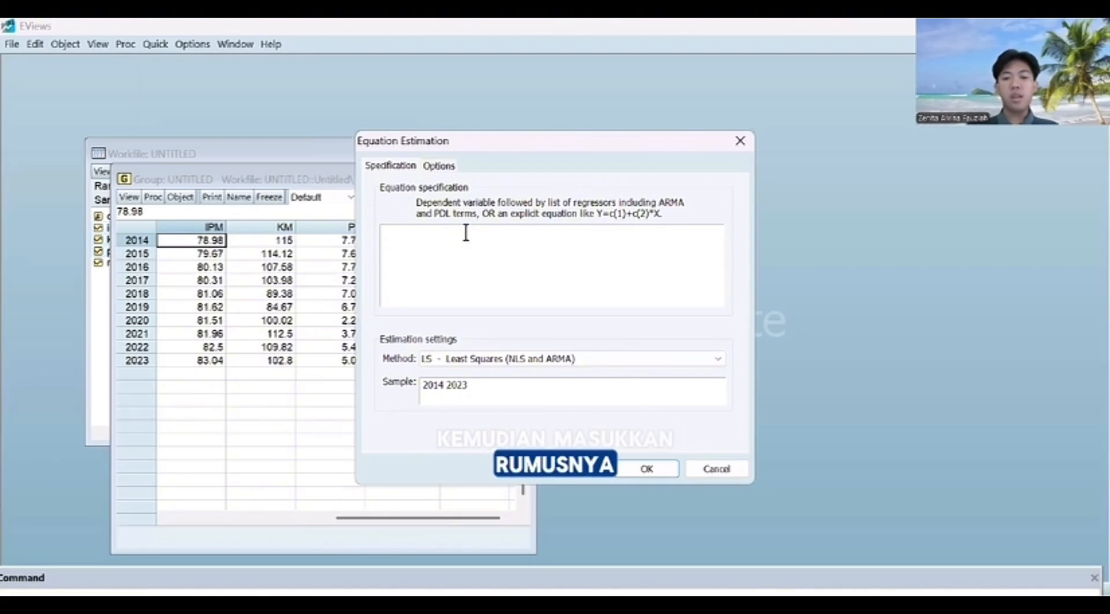
type("ipm c")
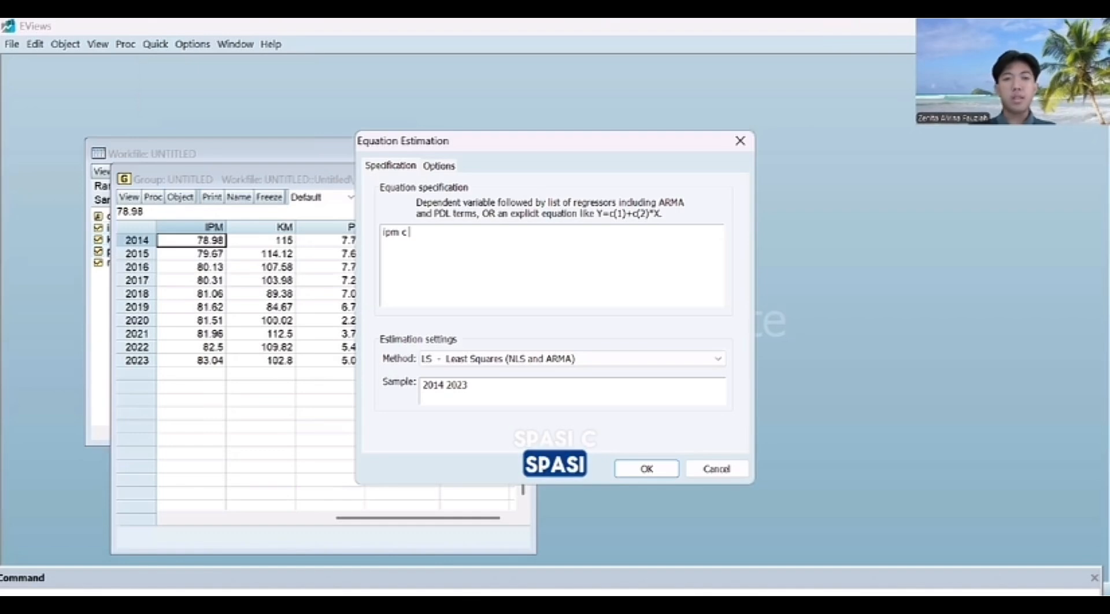
type(" pe km")
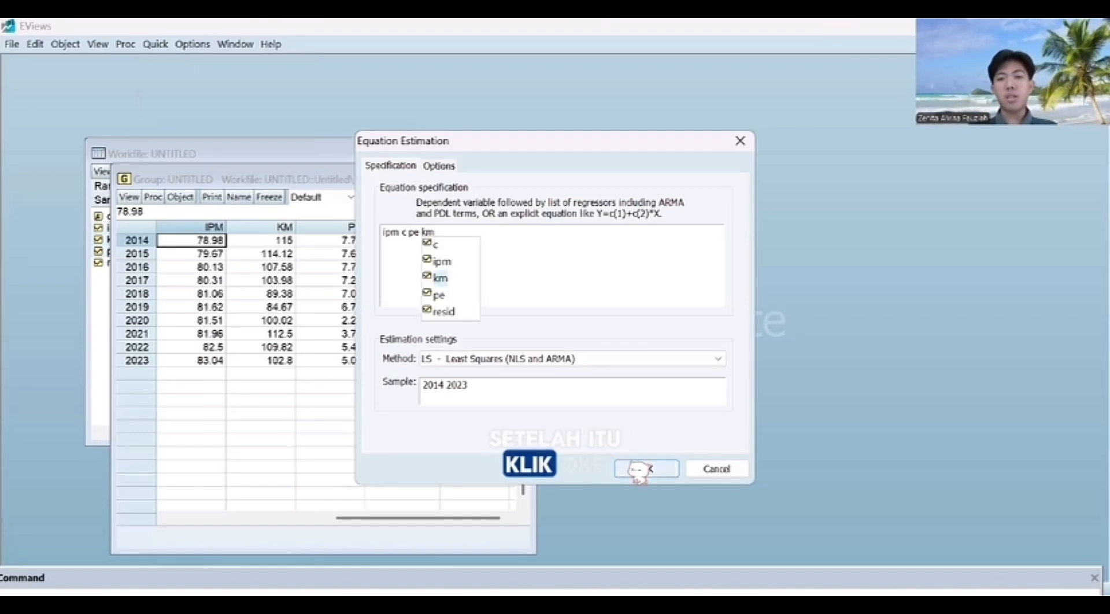
left_click(639, 470)
left_click(639, 469)
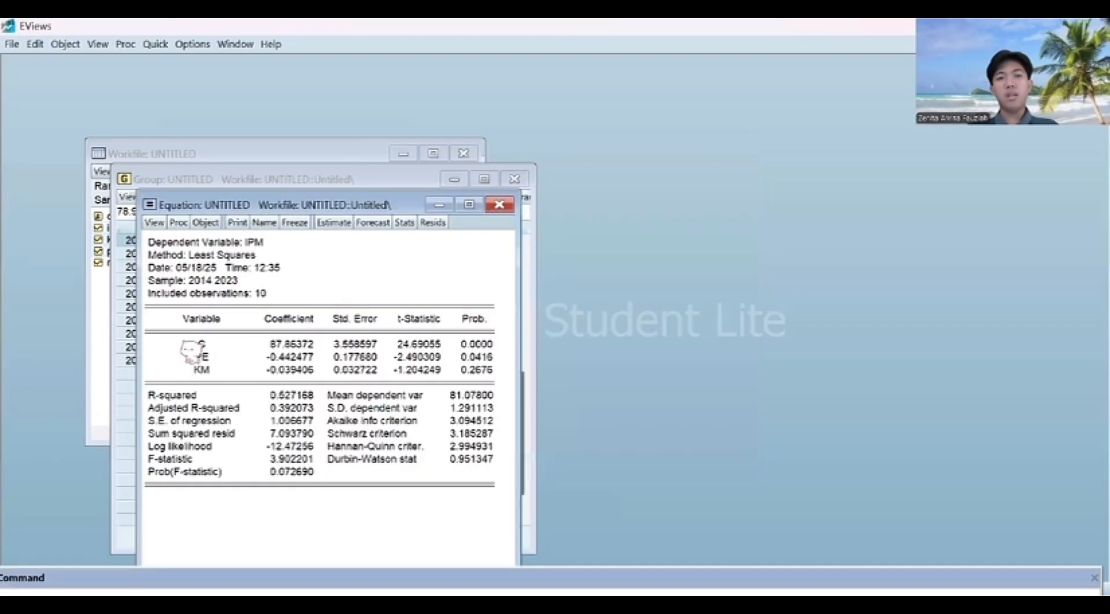
left_click(470, 206)
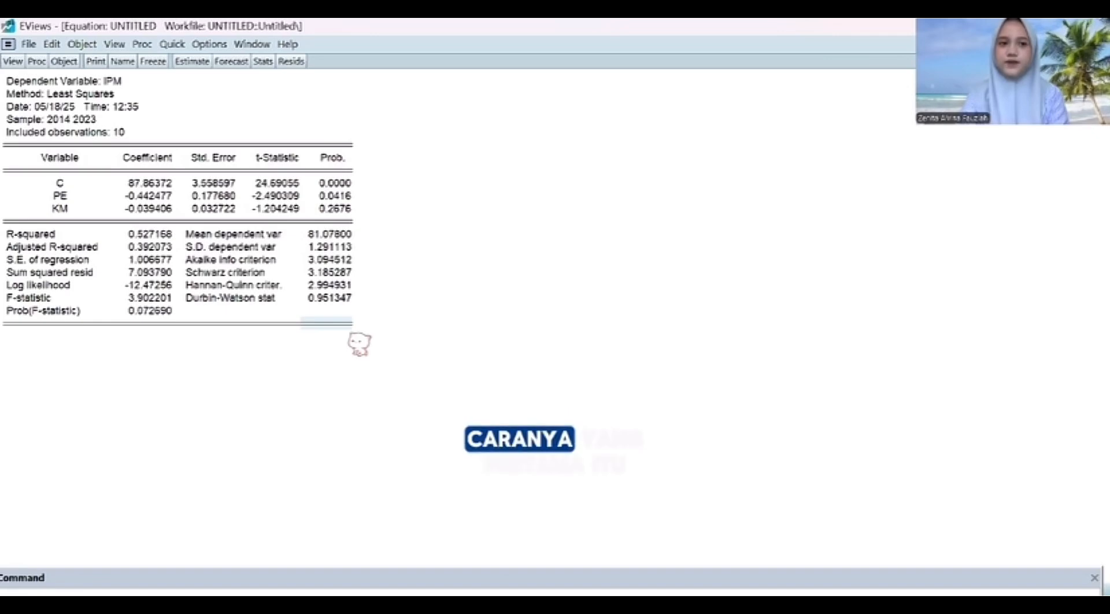
Step: Run the histogram normality test on the residuals of the estimated equation
left_click(10, 64)
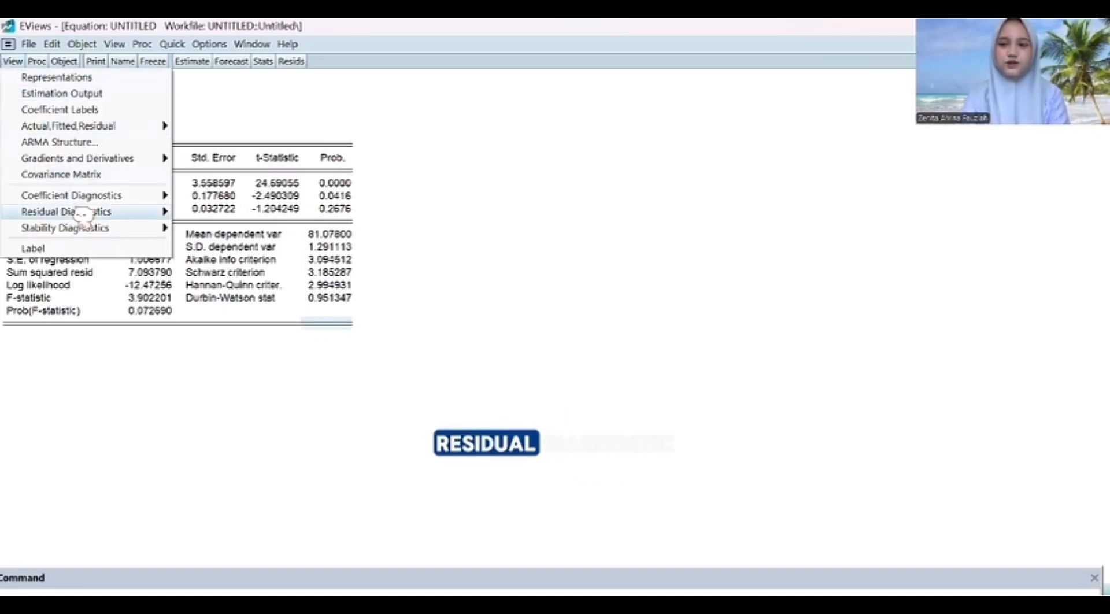
mouse_move(83, 215)
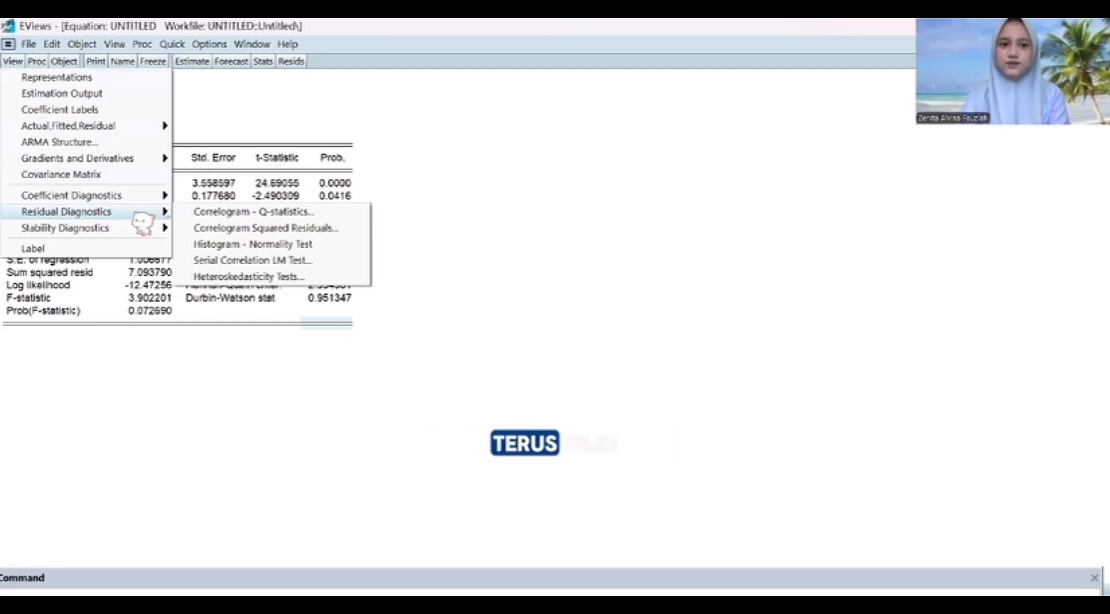
left_click(259, 243)
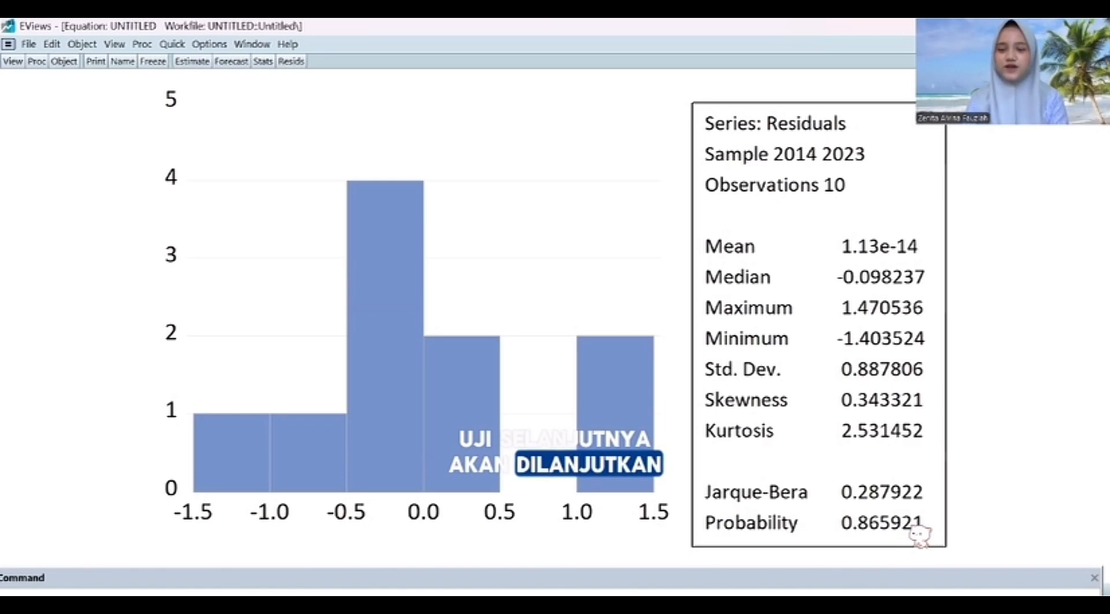
Step: Display the variance inflation factors of the equation's coefficients to test for multicollinearity
left_click(454, 150)
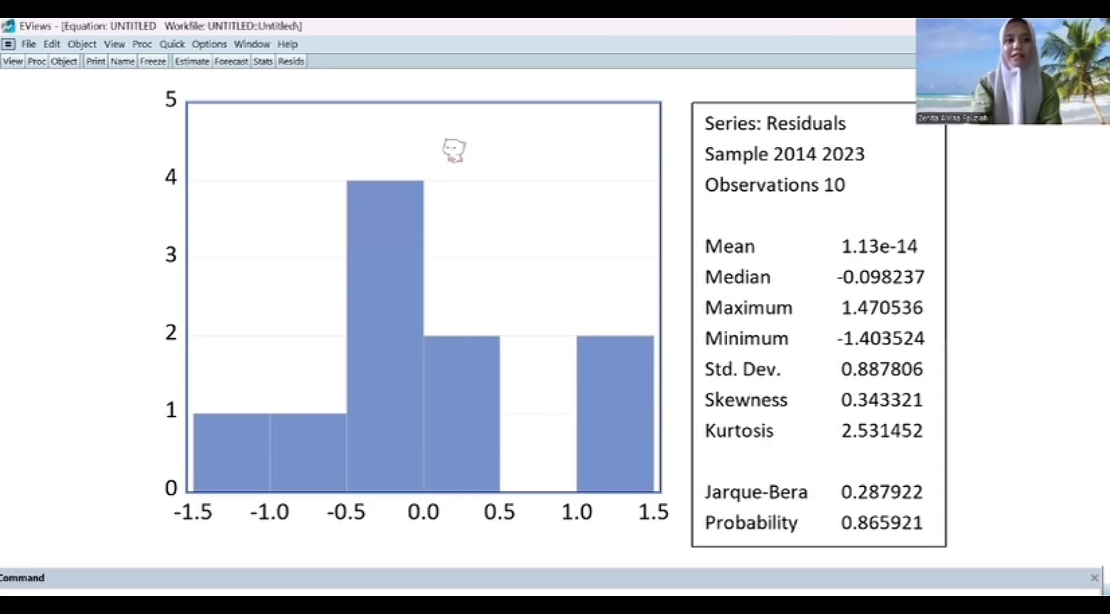
left_click(12, 62)
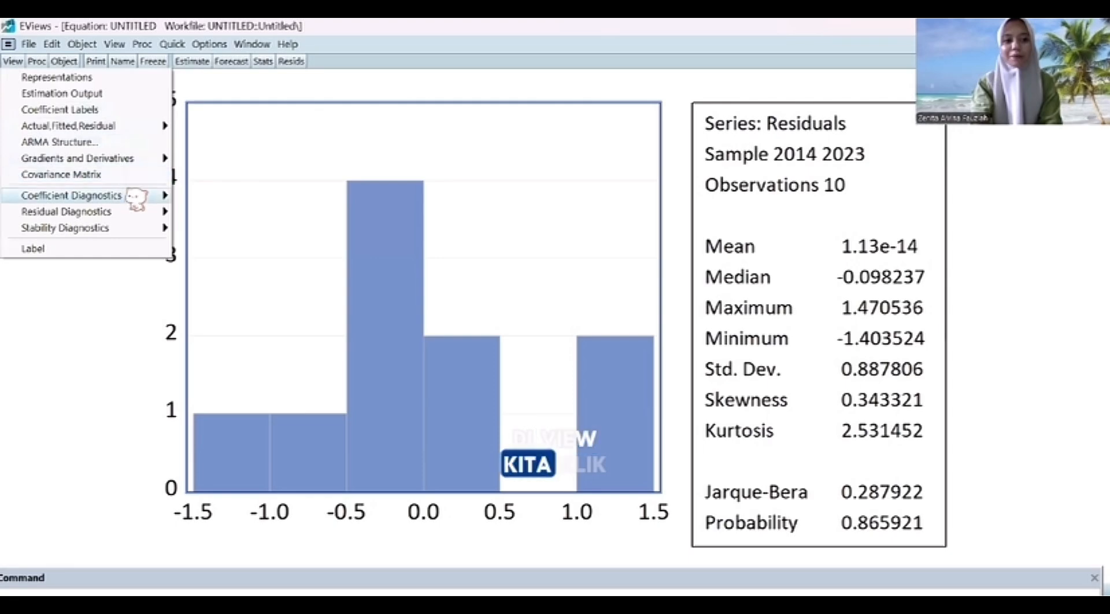
mouse_move(137, 200)
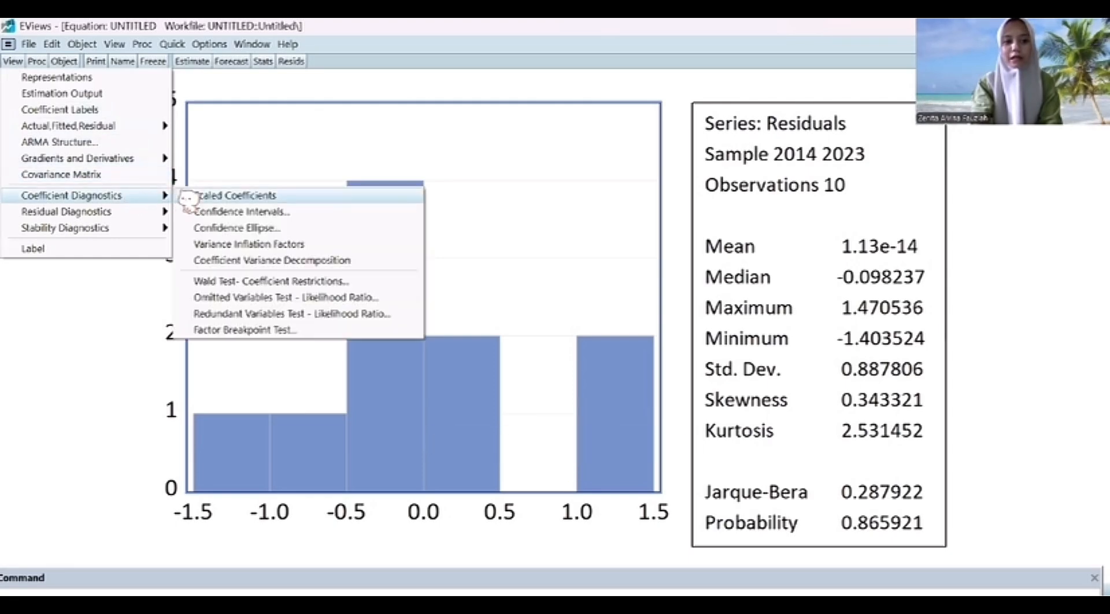
left_click(275, 245)
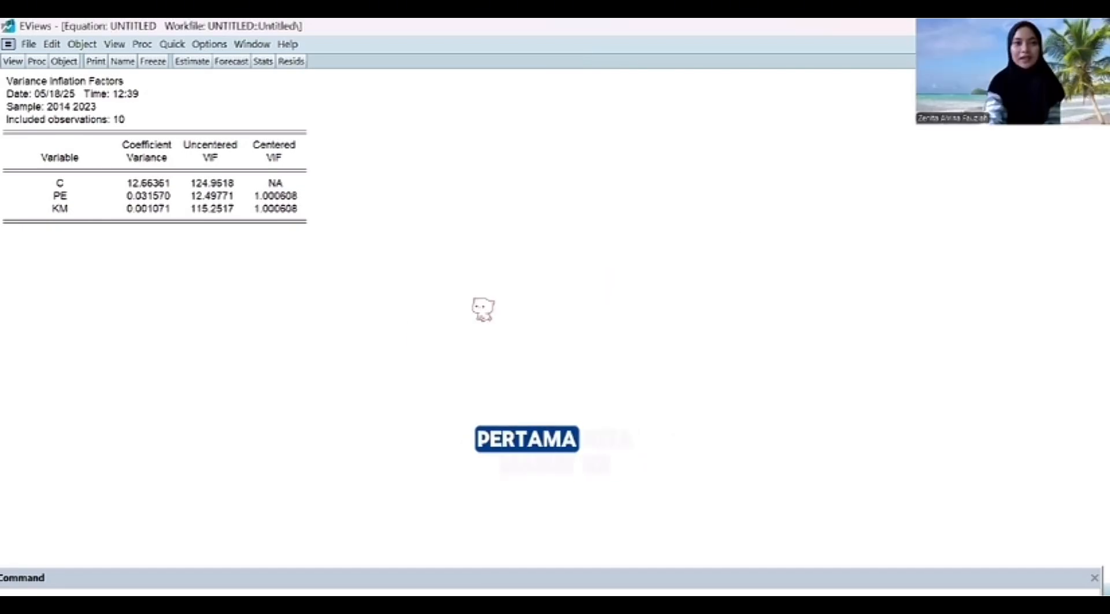
Step: Run the Glejser heteroskedasticity test on the equation's residuals with the regressors c pe km
left_click(15, 62)
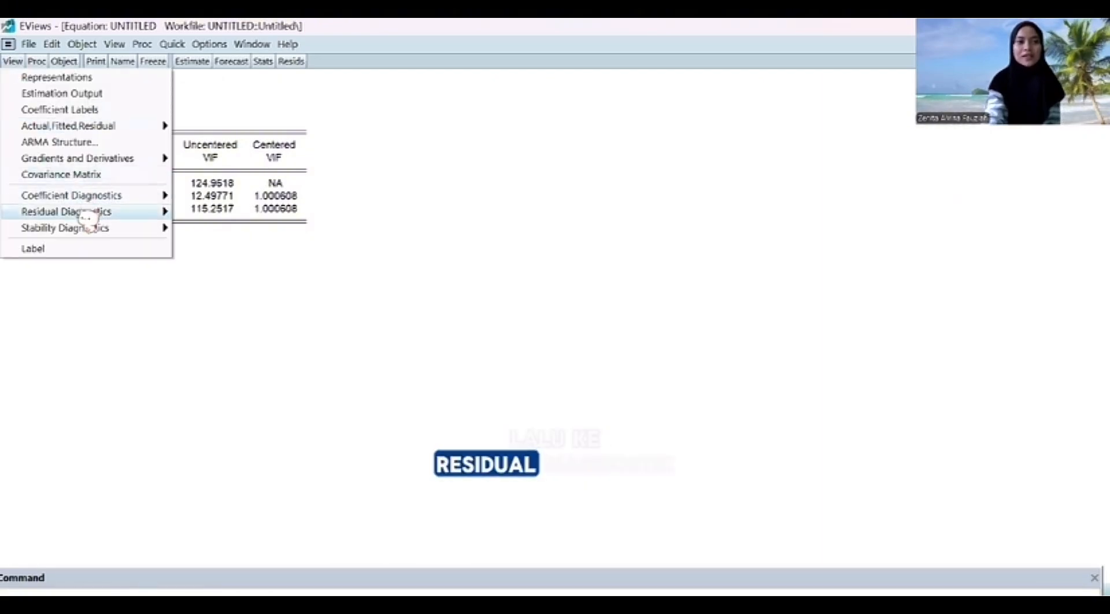
mouse_move(87, 215)
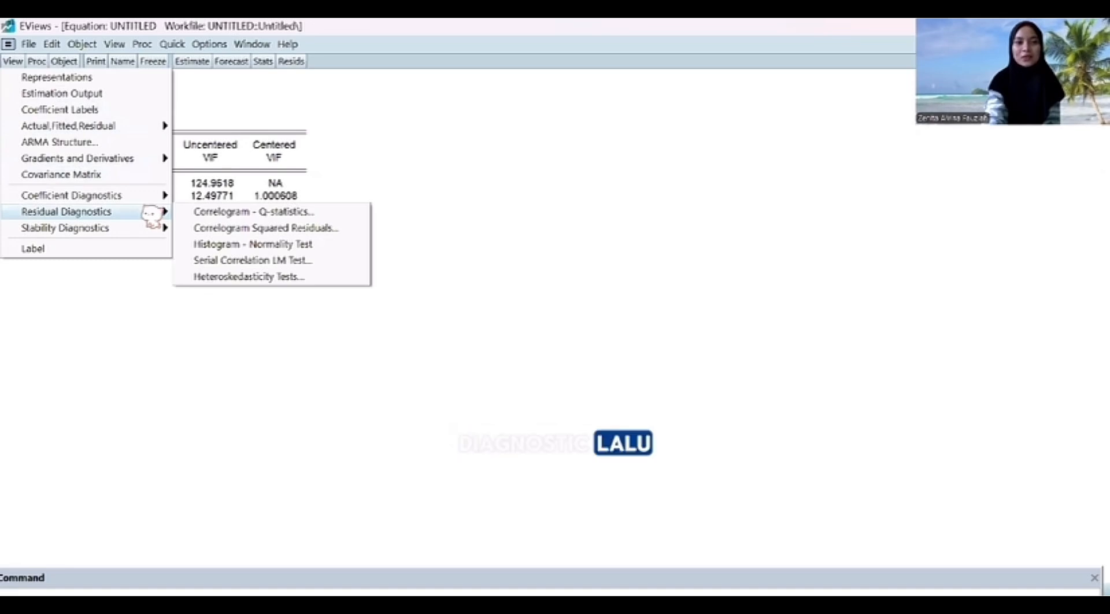
left_click(212, 279)
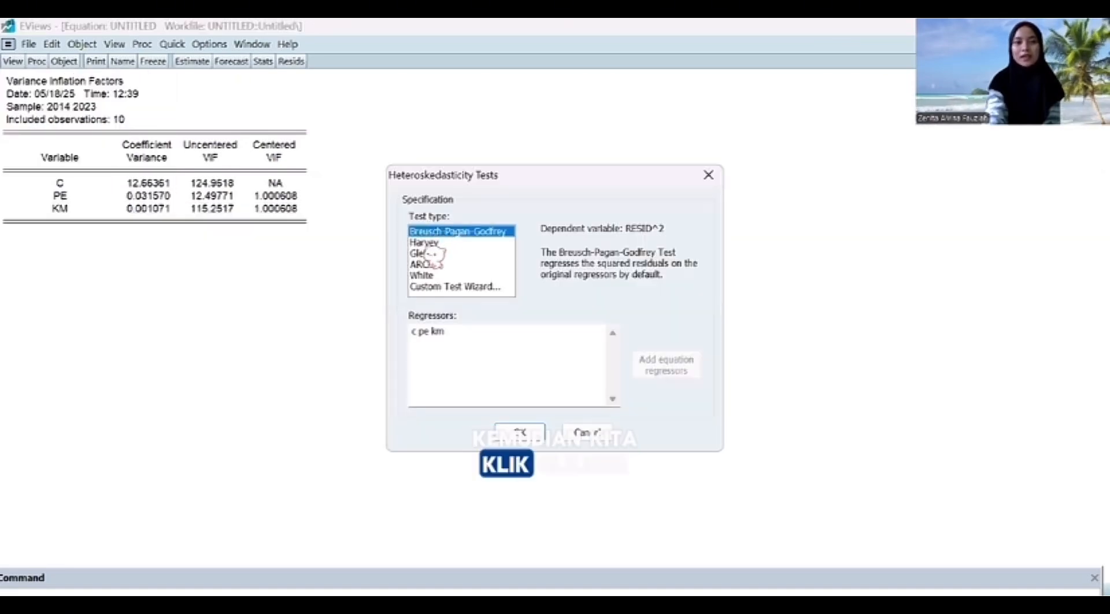
left_click(424, 254)
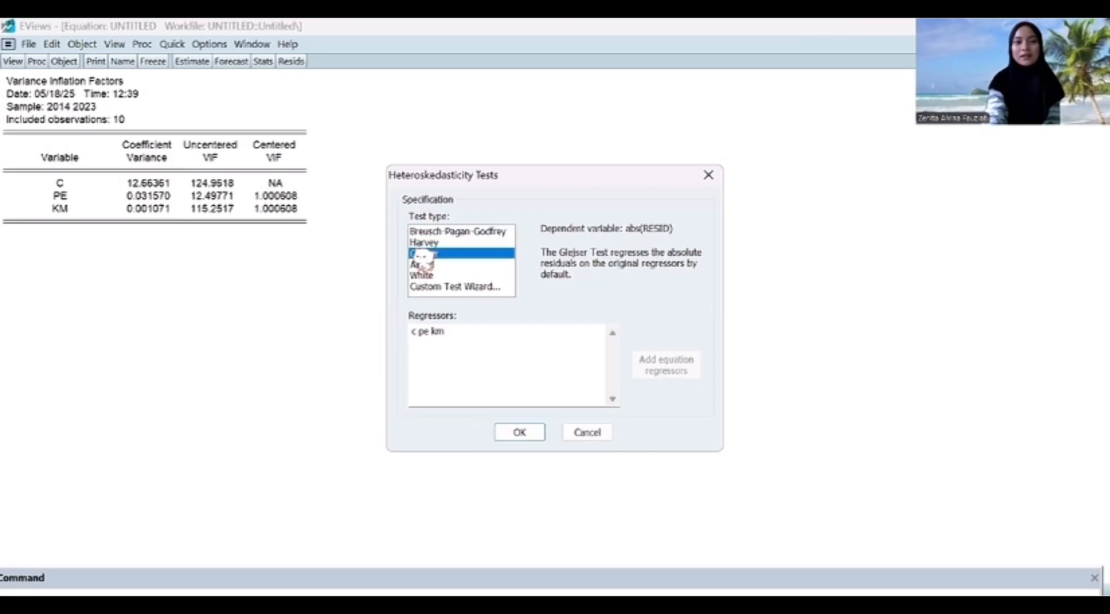
left_click(519, 432)
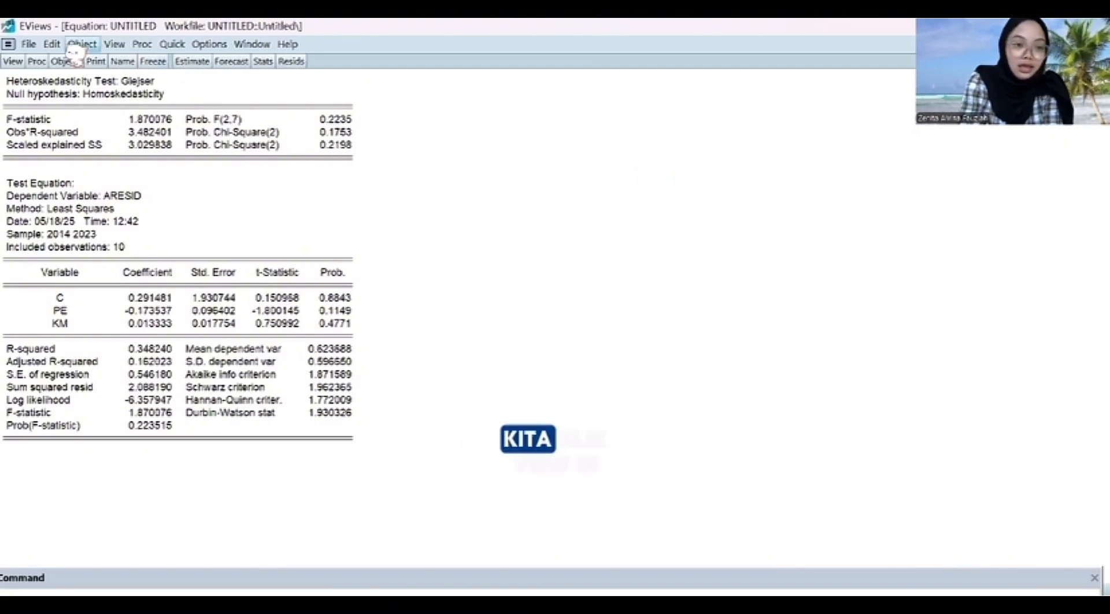
Step: Run the serial correlation LM test on the equation's residuals with 2 lags to test for autocorrelation
left_click(16, 62)
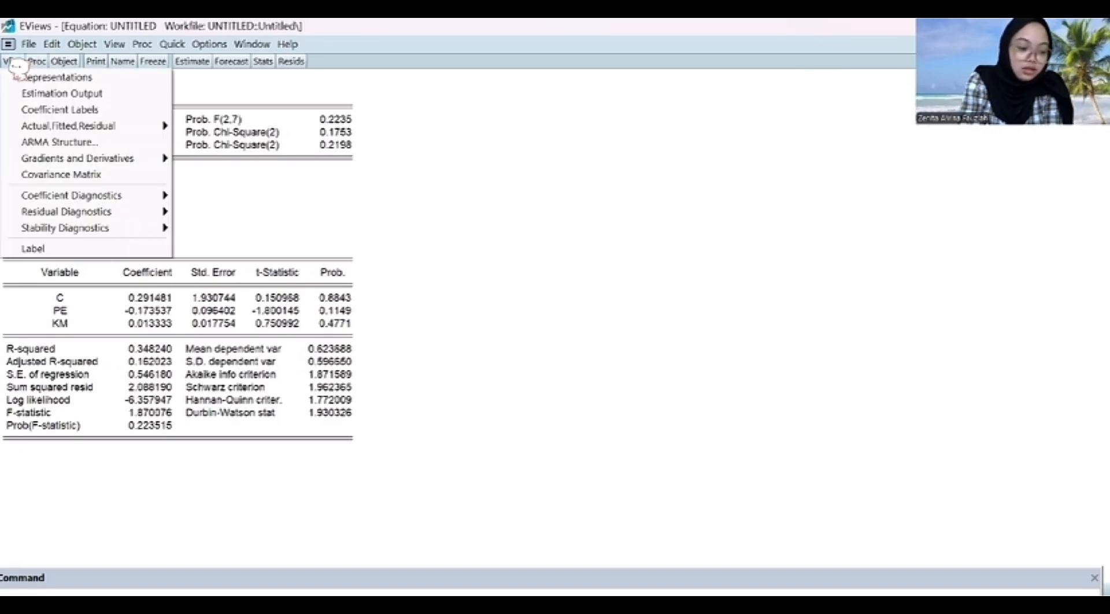
mouse_move(131, 212)
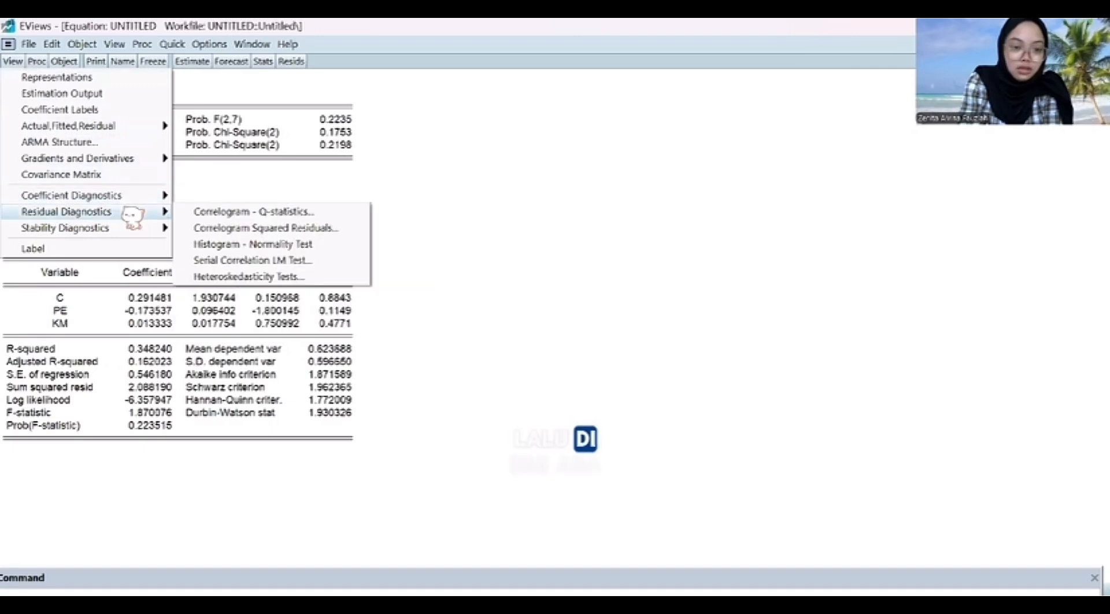
left_click(217, 261)
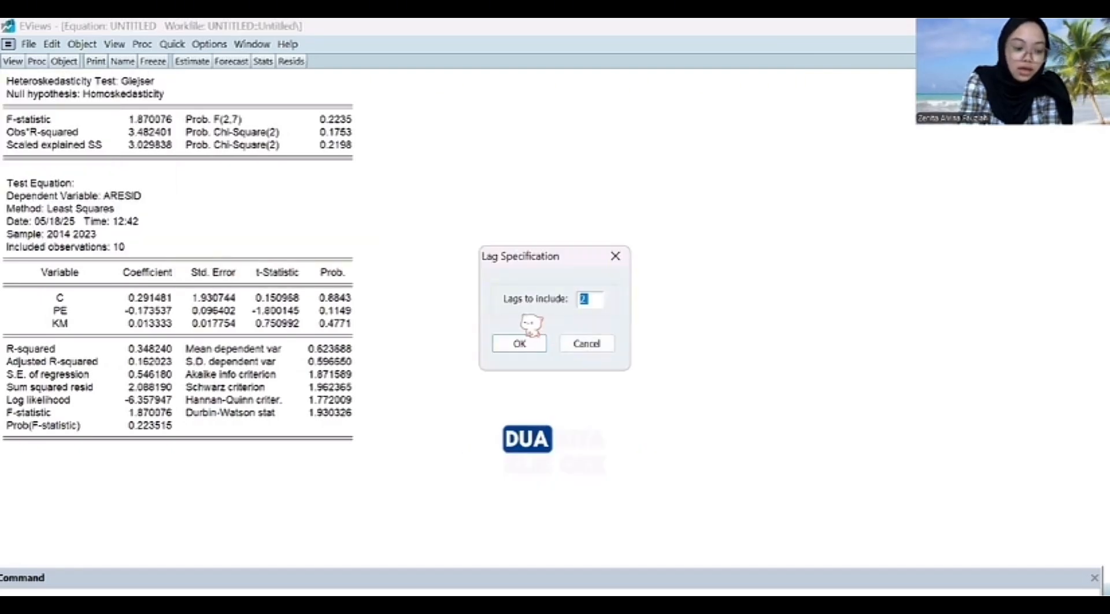
left_click(521, 343)
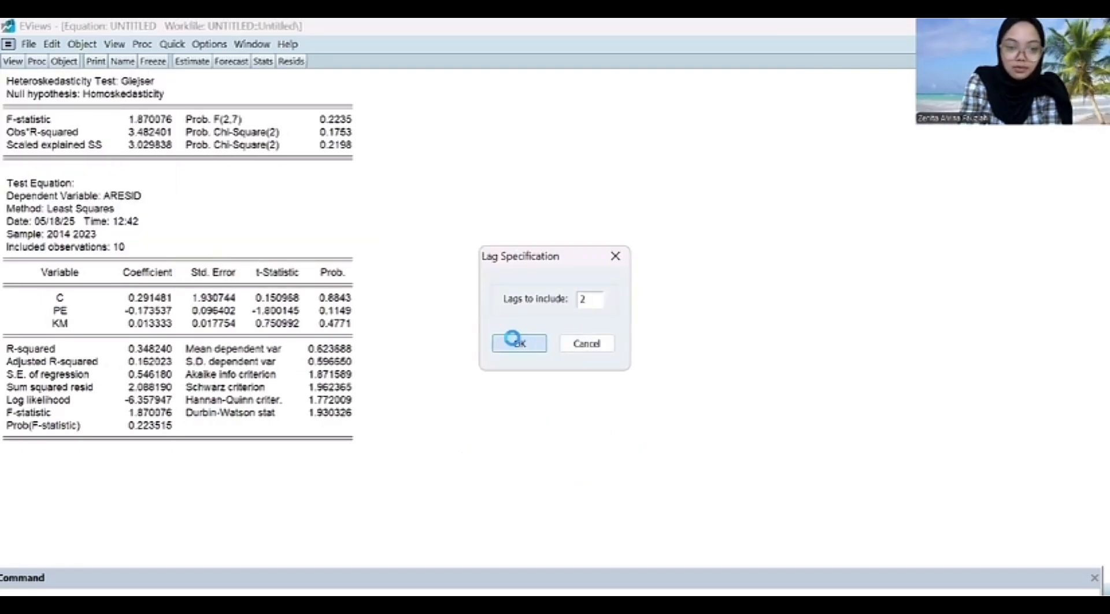